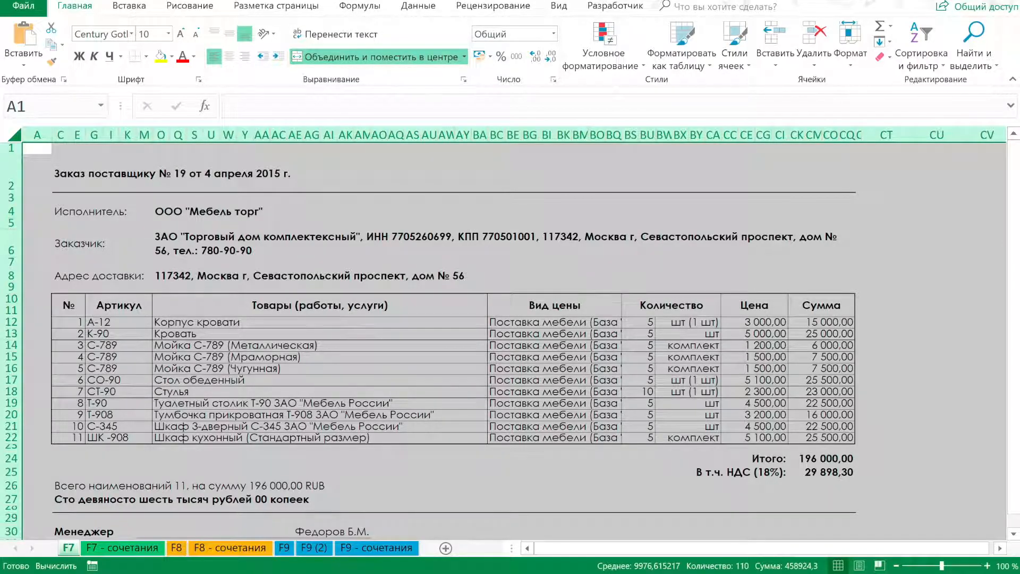
Step: Spell-check the F7 sheet and replace every occurrence of "шт" with "шт."
key(F7)
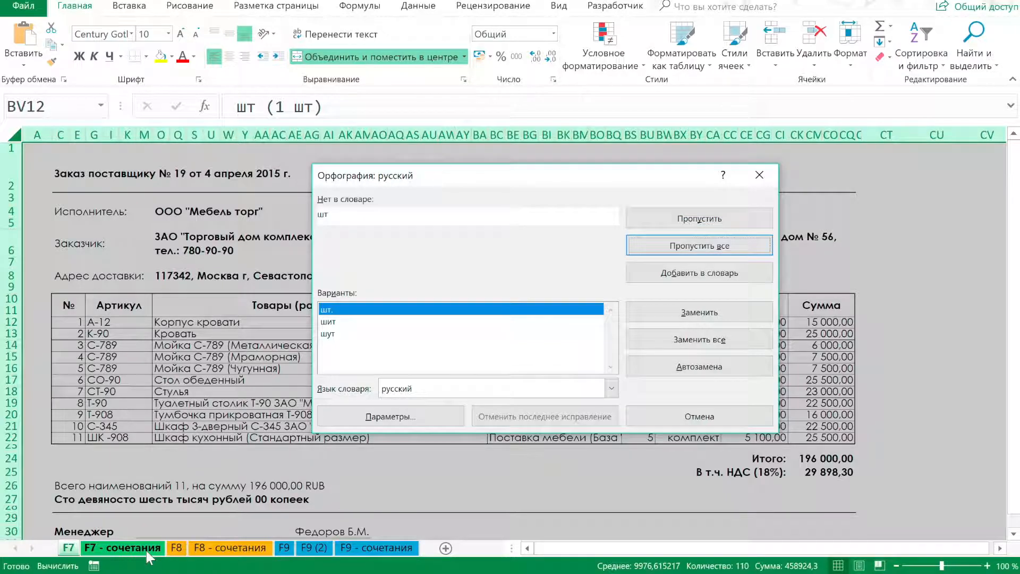
key(Tab)
key(Tab)
key(Tab)
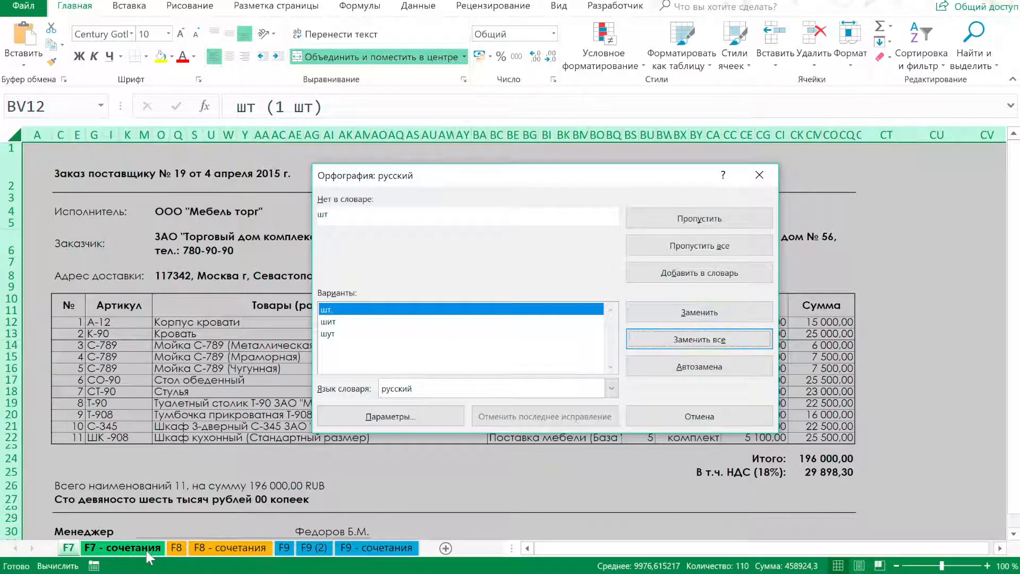
key(Tab)
key(shift+Tab)
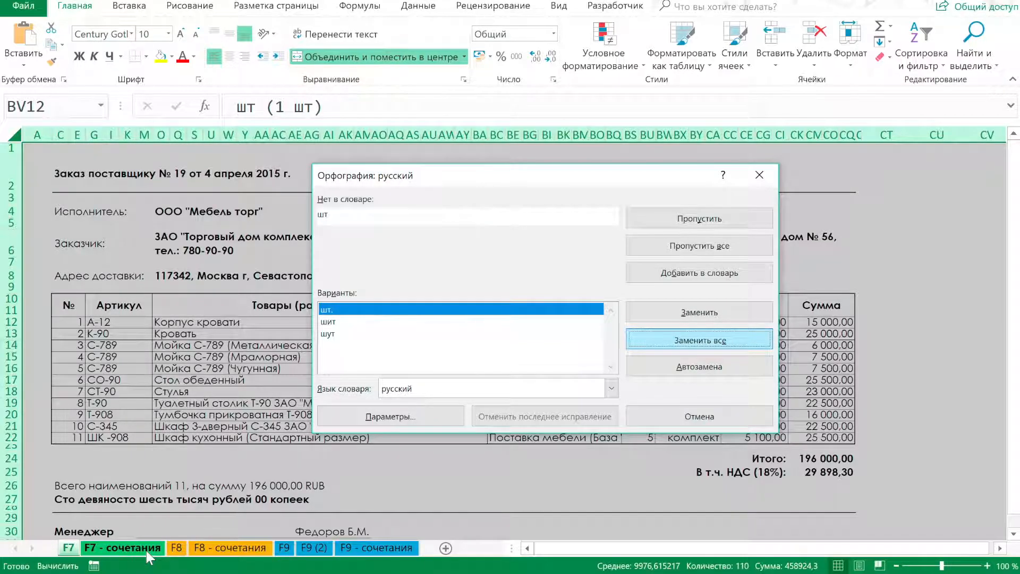
key(Return)
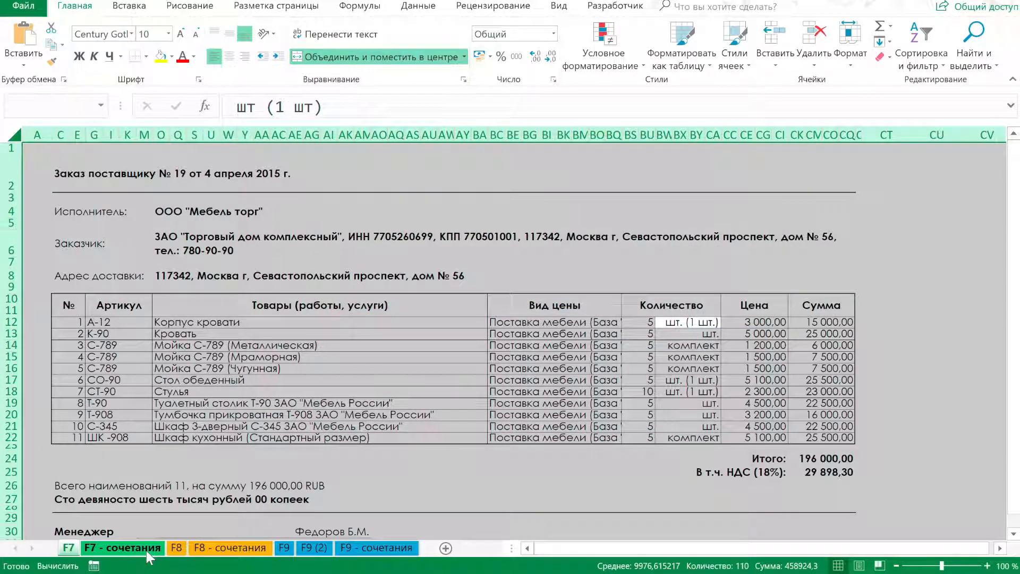
key(Return)
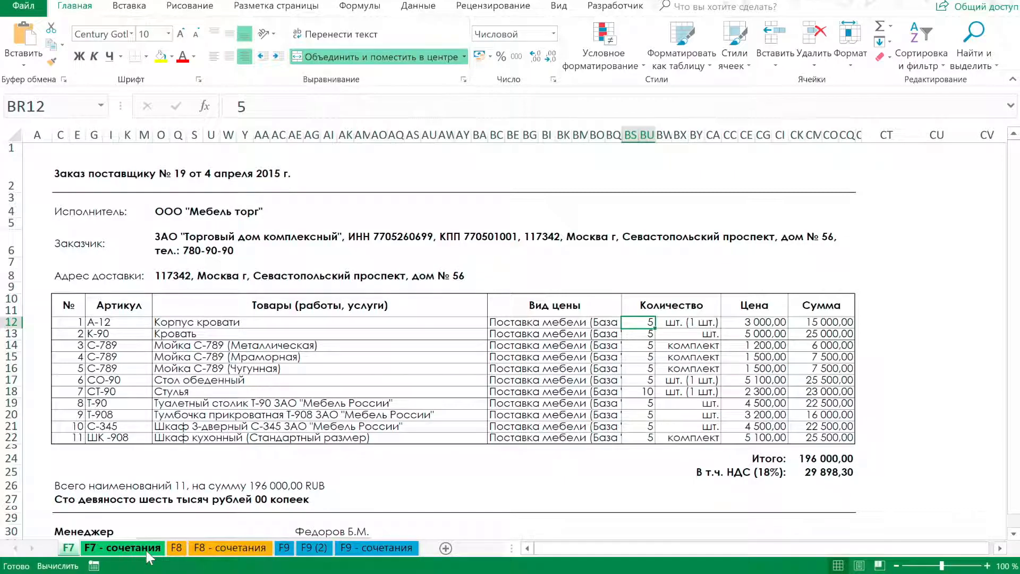
Step: Select the unit-of-measure cell BV19 in the supplier order table
key(Down)
key(Down)
key(Down)
key(Down)
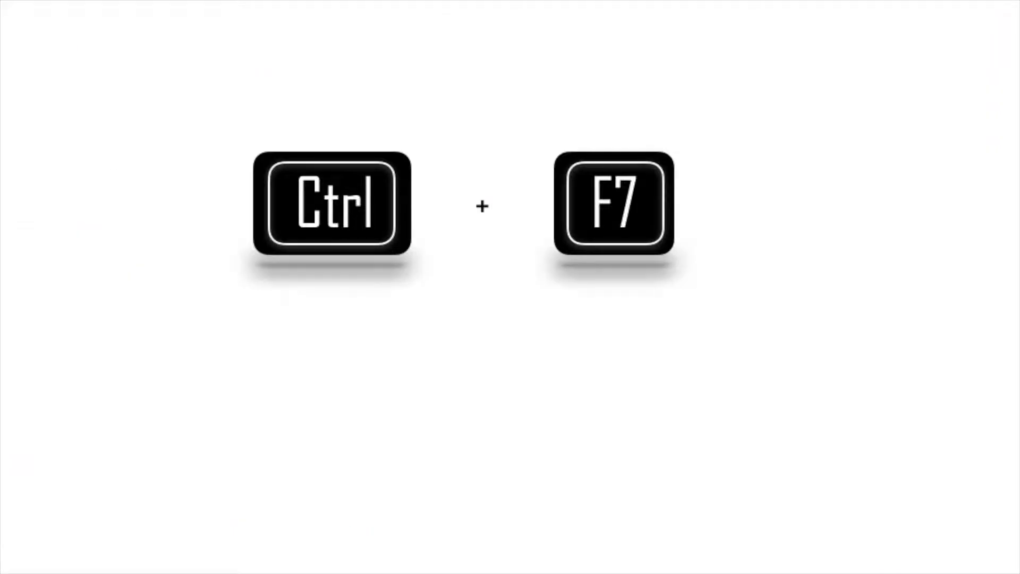
key(Down)
key(Down)
key(Down)
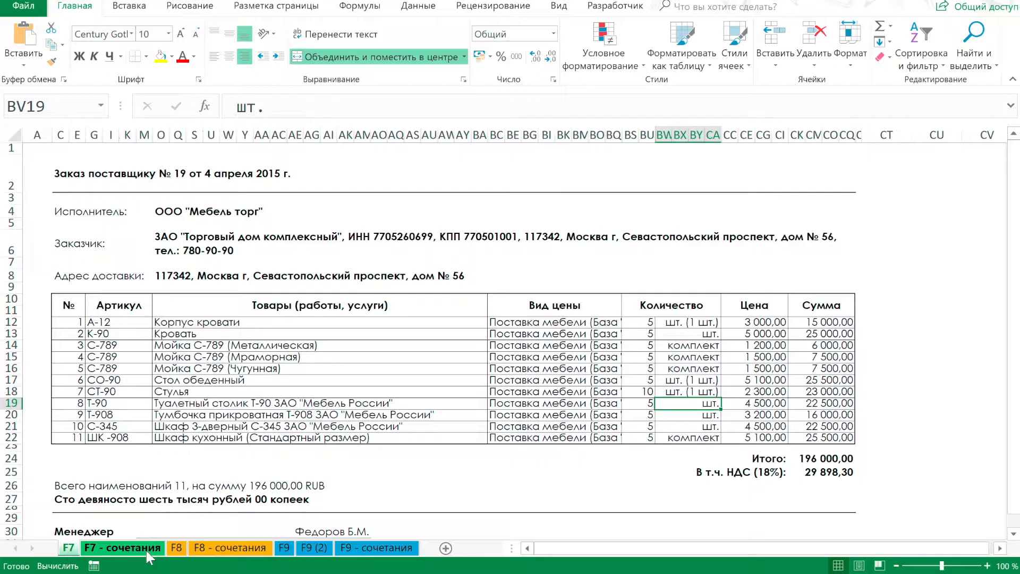
Step: Move the restored workbook window around the desktop: rightward, downward, leftward, and back upward
key(ctrl+F7)
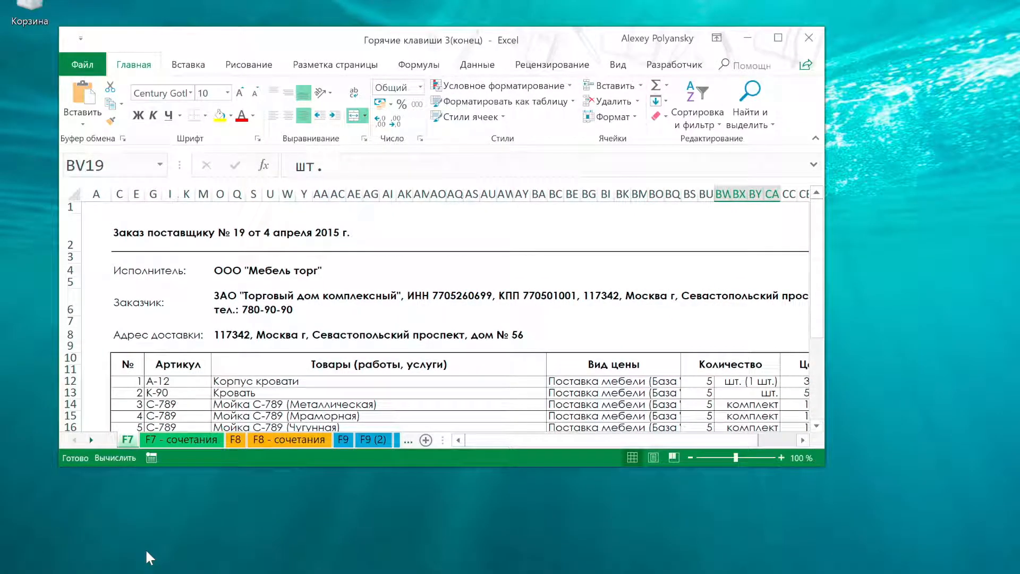
key(Right)
key(Right)
key(Right)
key(Right)
key(Right)
key(Right)
key(Right)
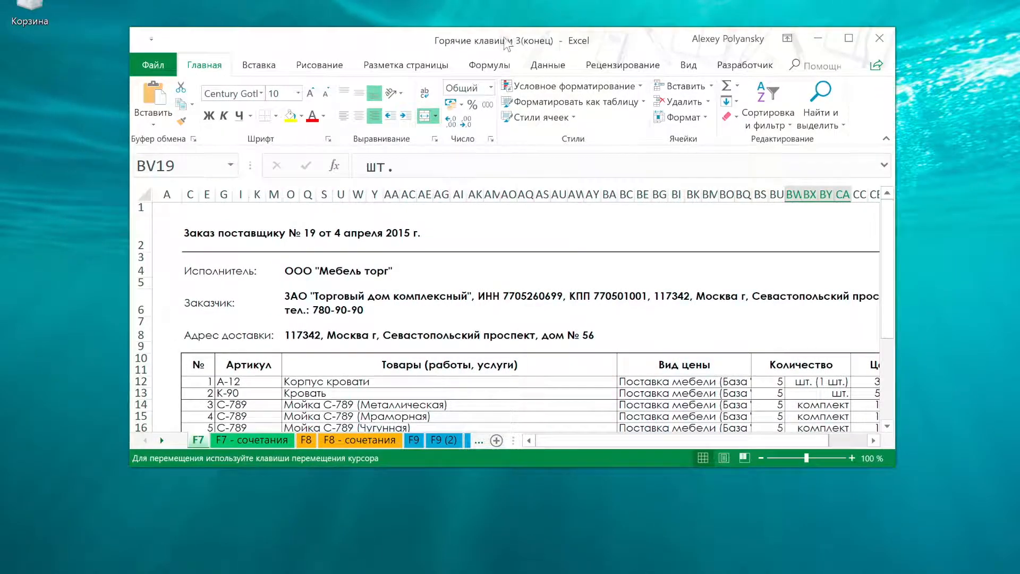
key(Down)
key(Down)
key(Down)
key(Down)
key(Down)
key(Down)
key(Down)
key(Left)
key(Left)
key(Left)
key(Left)
key(Left)
key(Left)
key(Left)
key(Left)
key(Left)
key(Left)
key(Left)
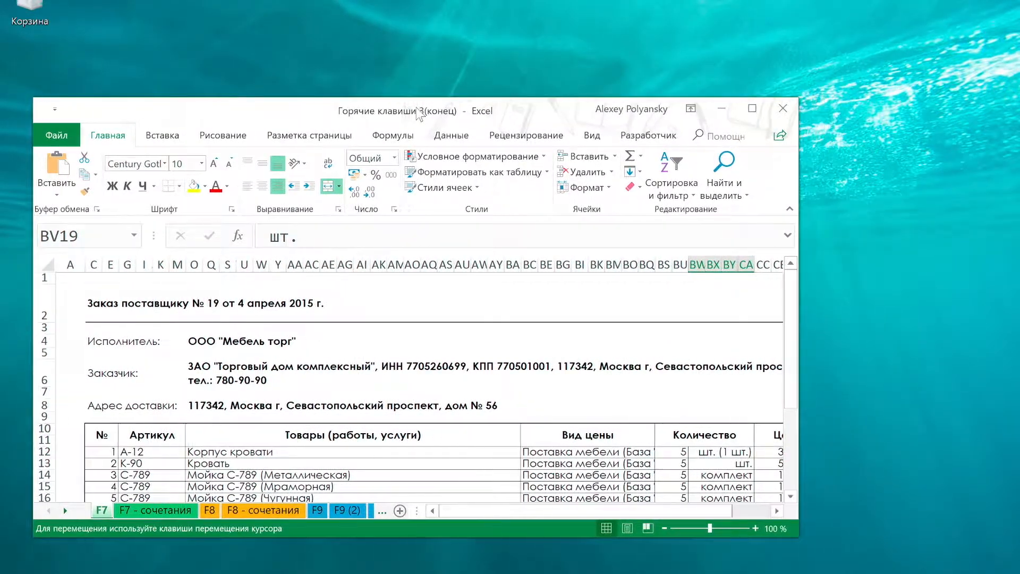
key(Up)
key(Up)
key(Up)
key(Up)
key(Up)
key(Up)
key(Up)
key(Up)
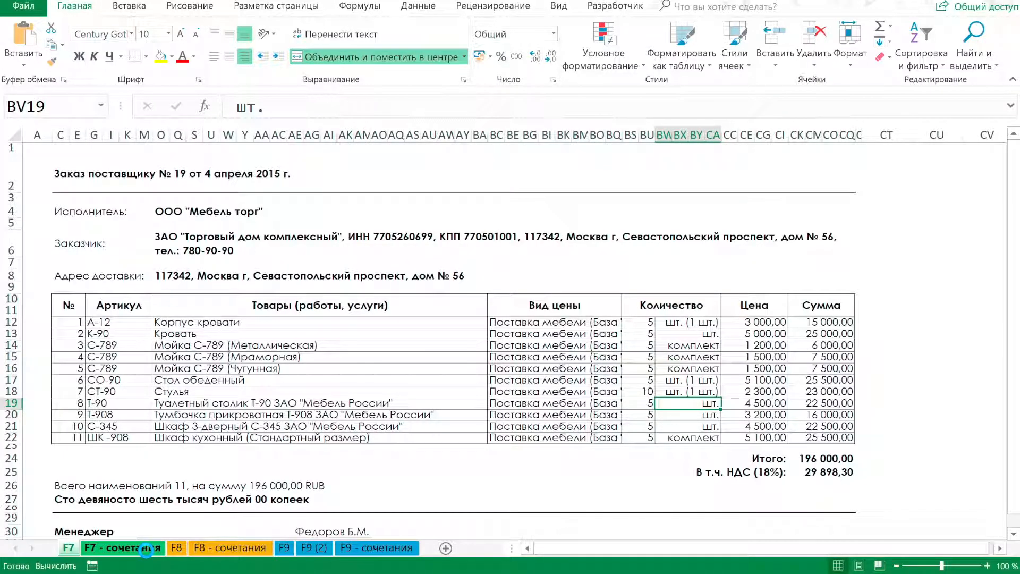
Step: Look up synonyms for "штук" in the Thesaurus
key(shift+F7)
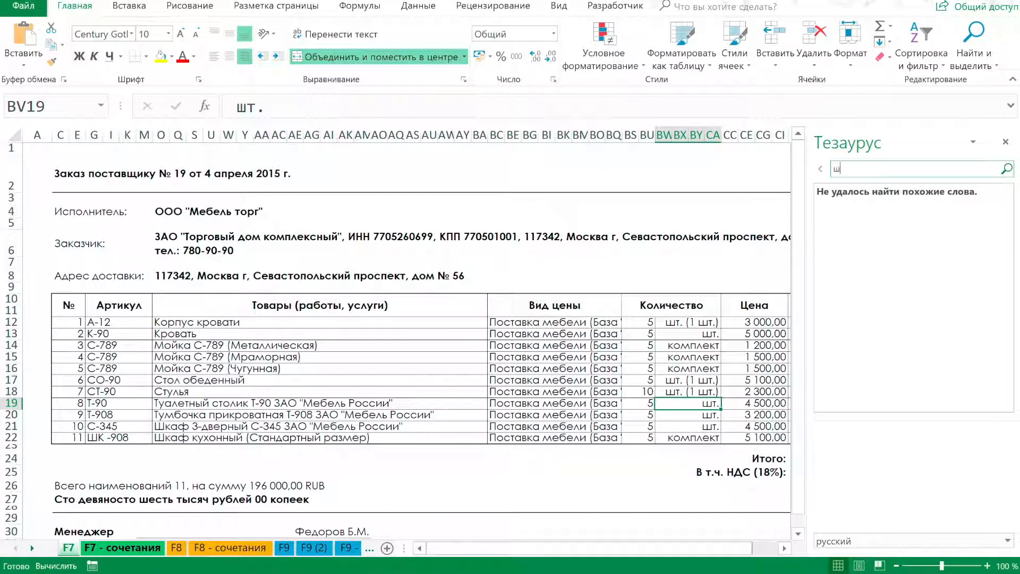
text(штук)
key(Return)
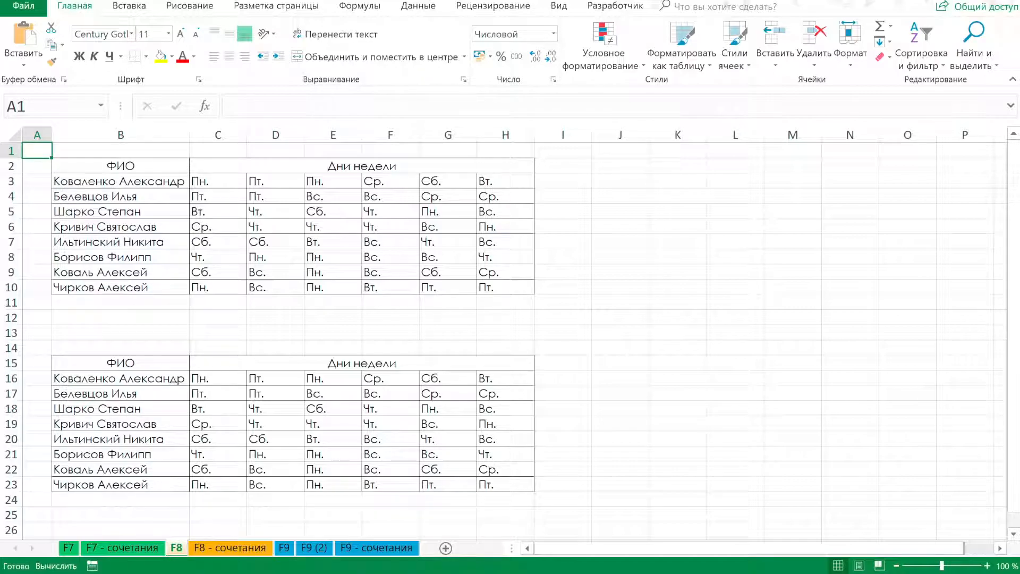
Step: Fill the upper table's header cells "ФИО" and "Дни недели" on sheet F8 with green
click(121, 166)
key(F8)
key(Right)
key(alt+h)
key(h)
key(Right)
key(Right)
key(Right)
key(Right)
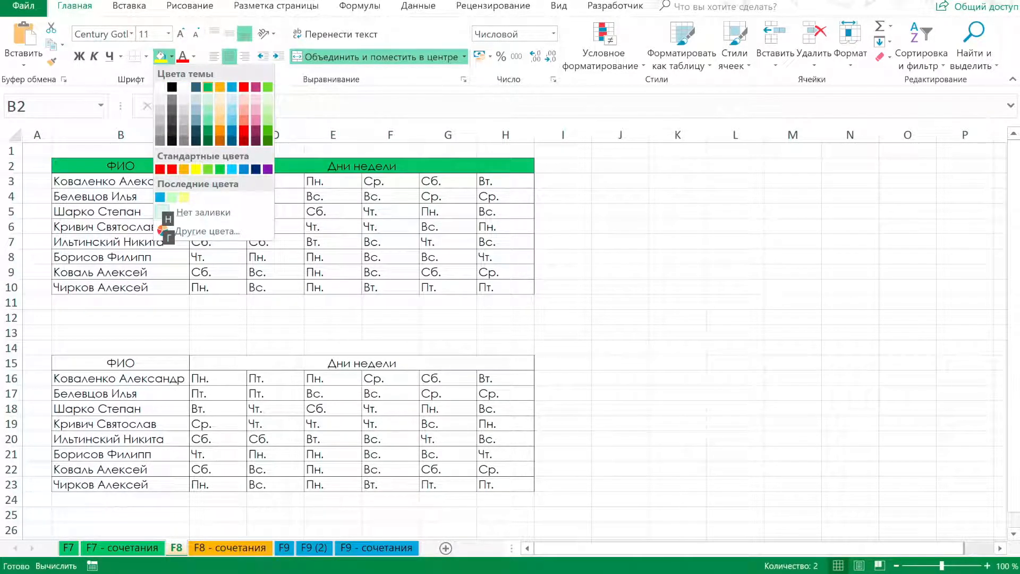
key(Return)
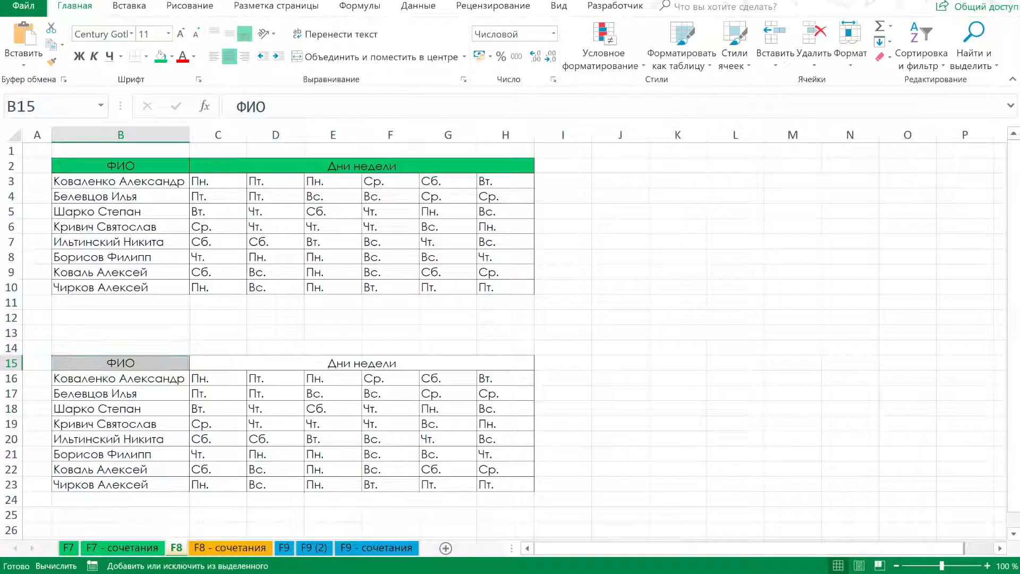
Step: Fill the lower table's header row and its name cells B16:B23 with the same green
click(361, 362)
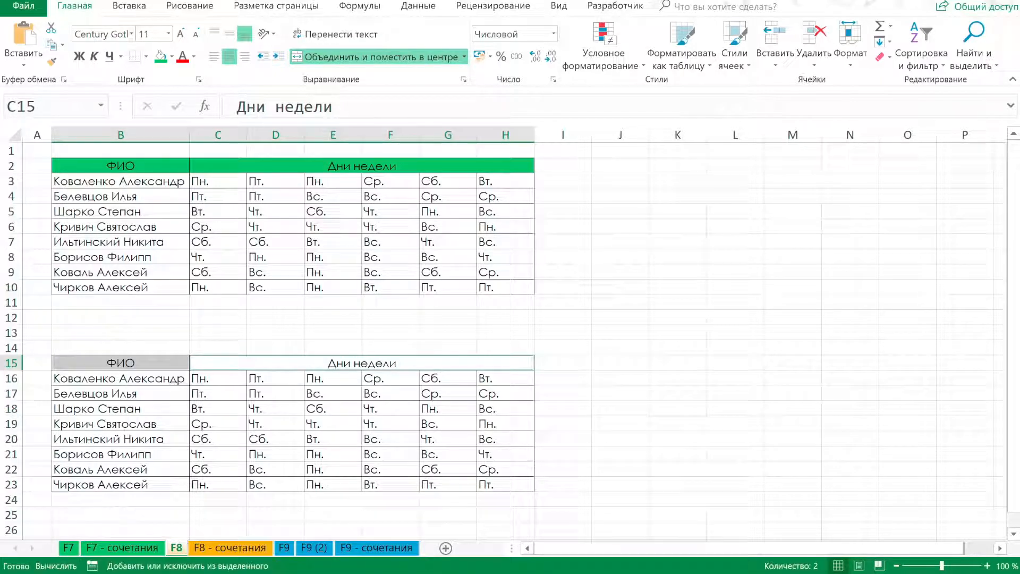
key(Down)
key(Left)
key(ctrl+shift+Down)
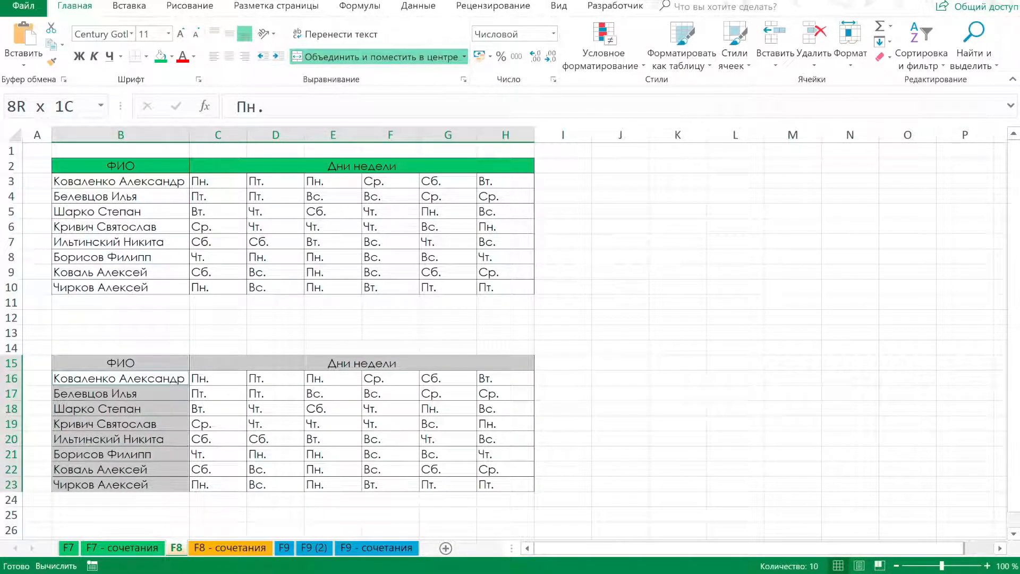
click(172, 56)
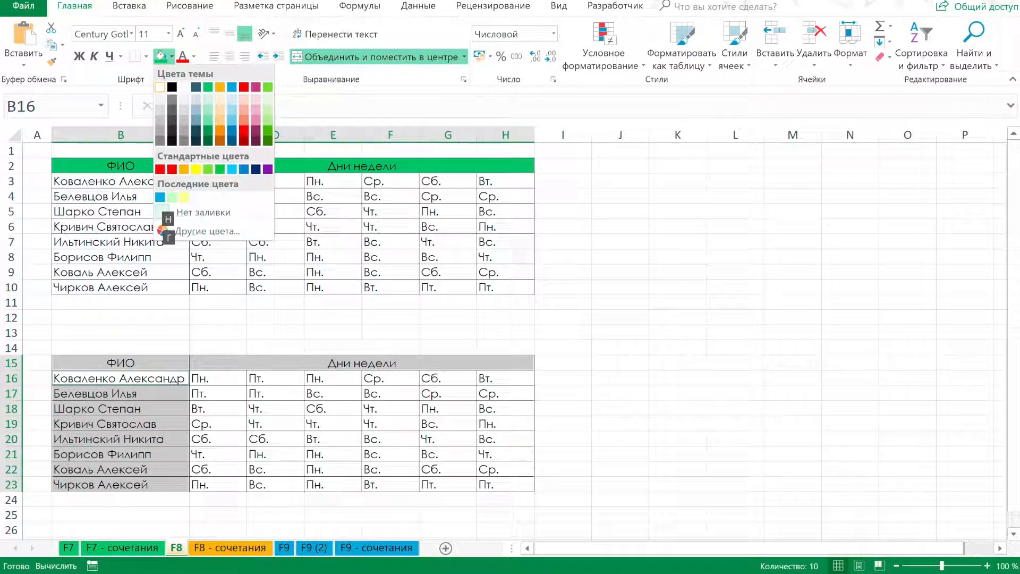
click(210, 87)
click(37, 378)
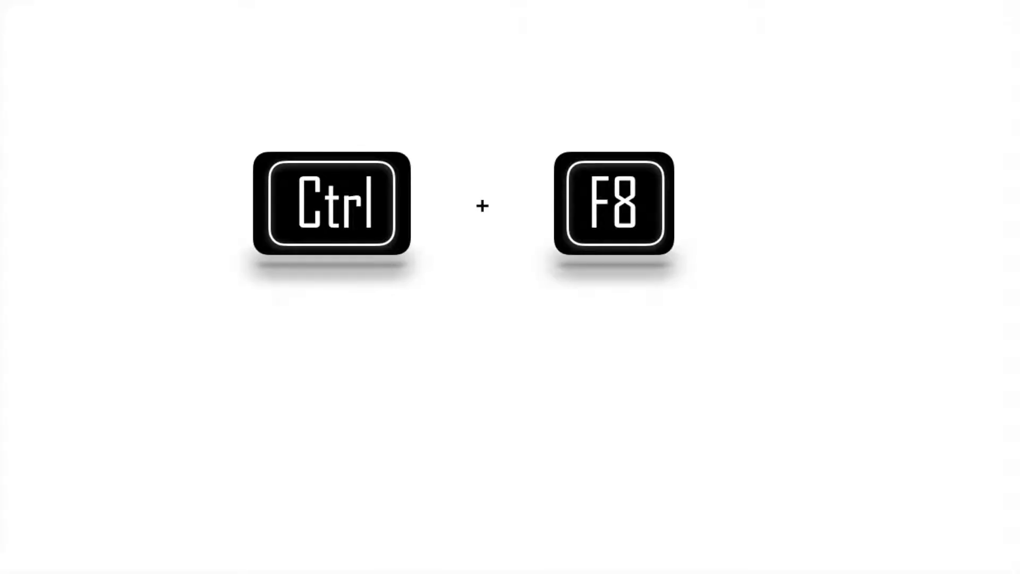
Step: Resize the restored workbook window, making it taller until row 23 fits and then slightly wider
key(ctrl+F8)
key(Down)
key(Down)
key(Down)
key(Down)
key(Down)
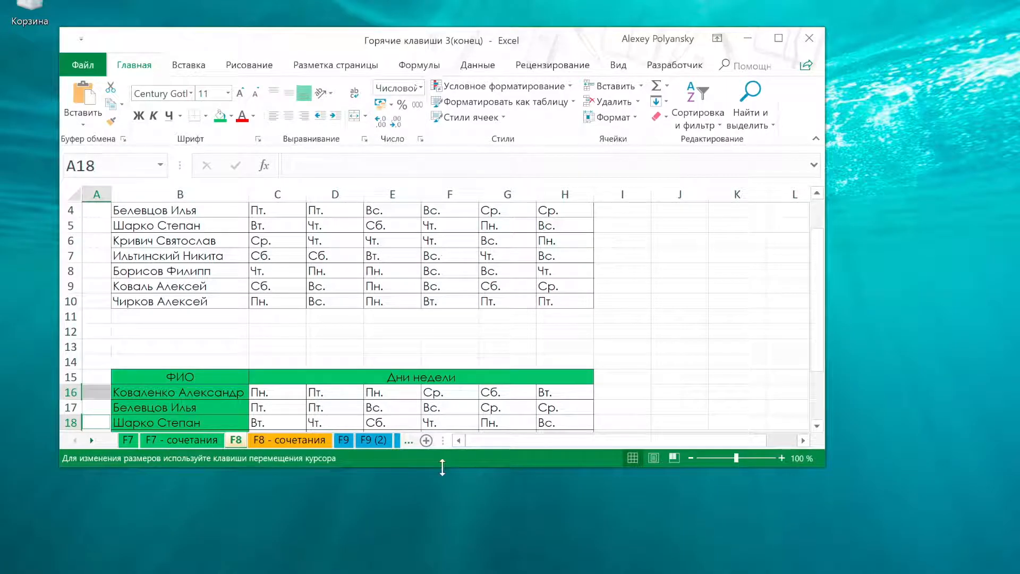
key(Down)
key(Down)
key(Down)
key(Down)
key(Down)
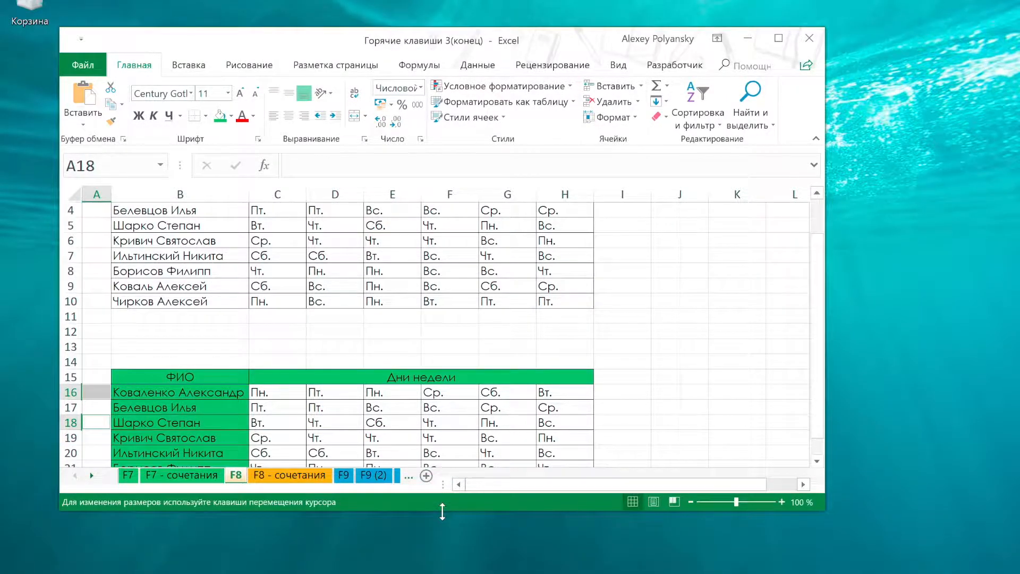
key(Right)
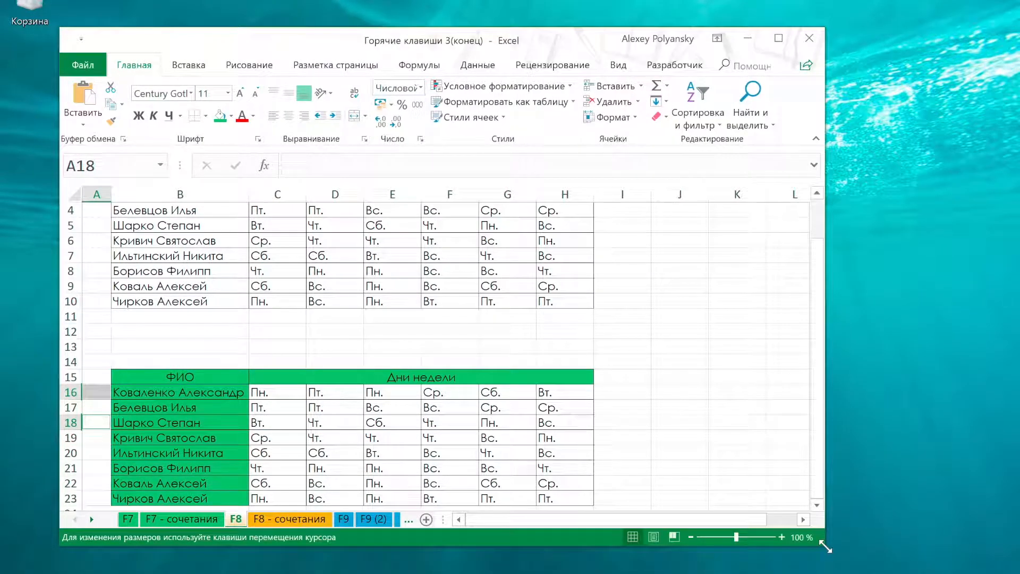
key(Right)
key(Right)
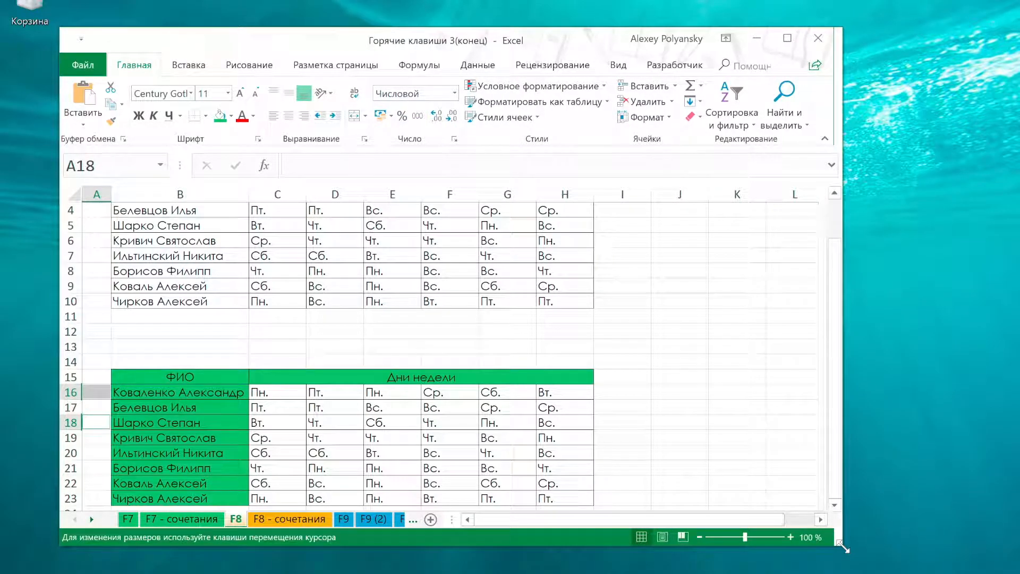
key(Right)
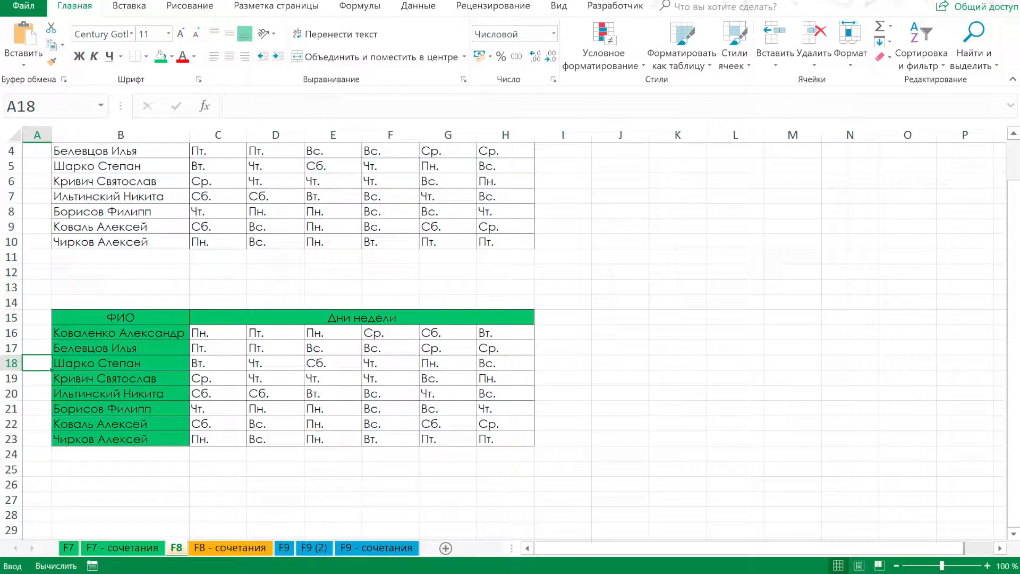
Step: Open the Macro dialog for the workbook
key(alt+F8)
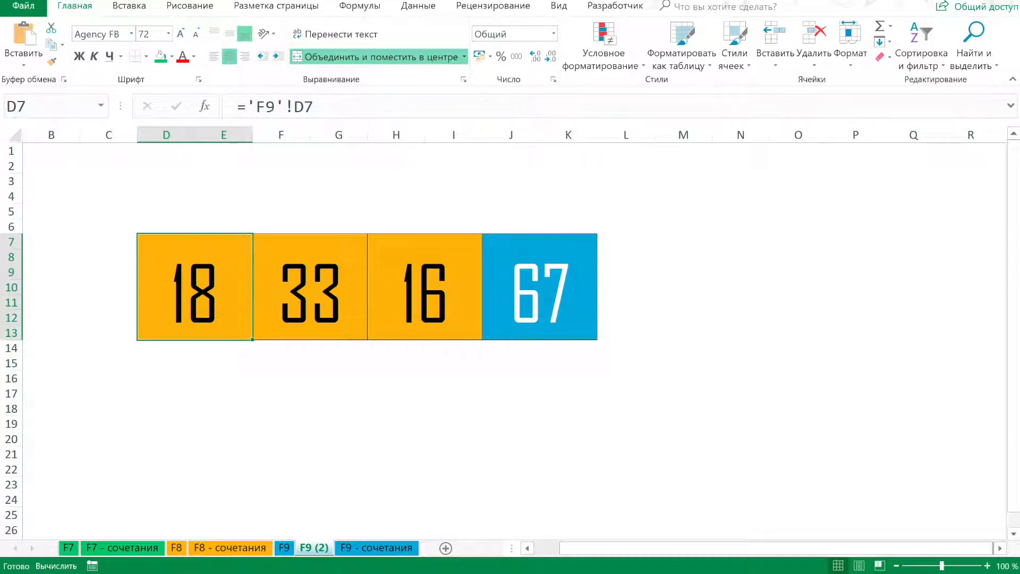
Step: Set the workbook's formula calculation mode to manual
key(ctrl+Page_Up)
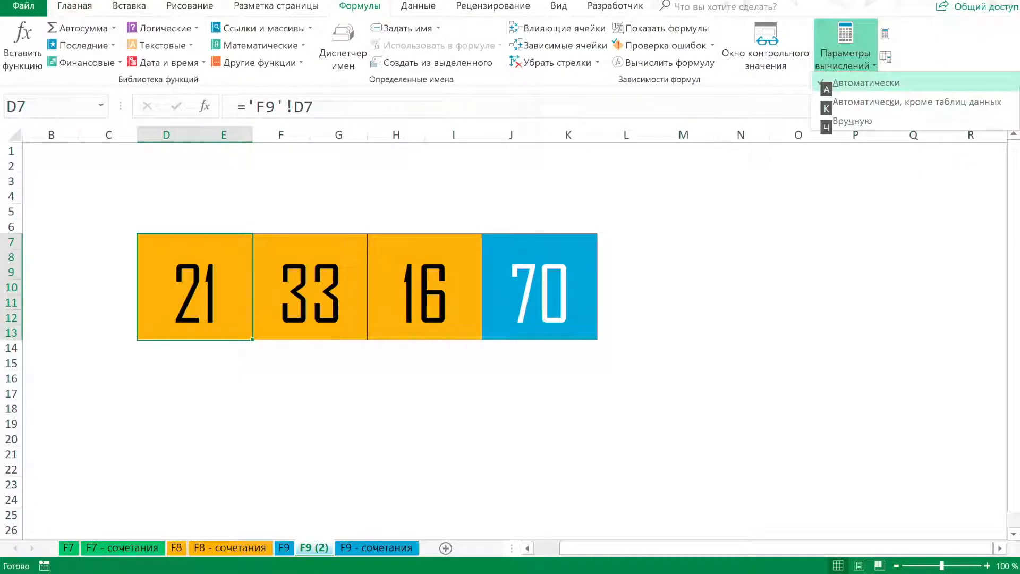
key(ч)
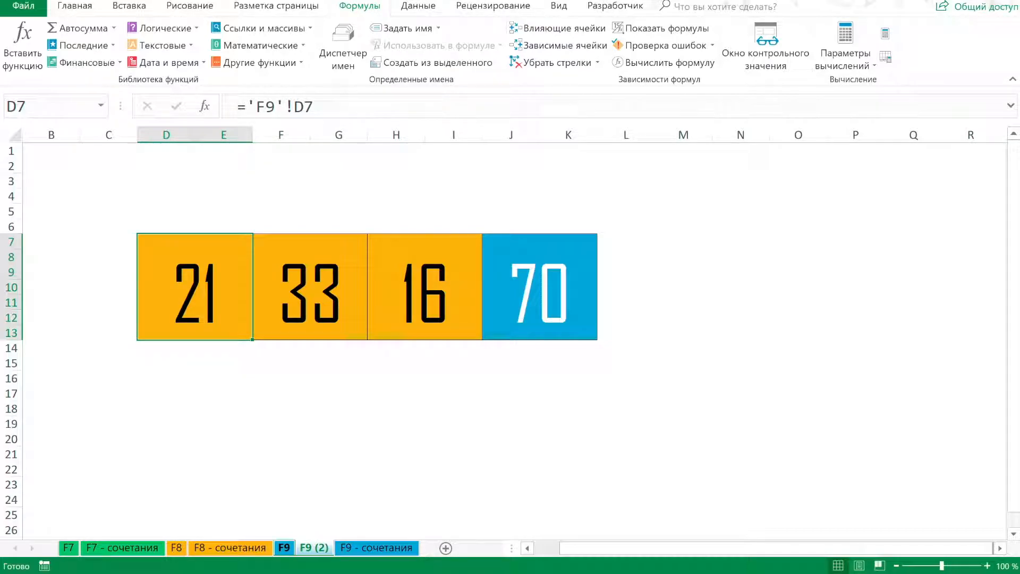
Step: On sheet F9, set cell D7 to 23 and select the total cell J7
key(ctrl+Page_Up)
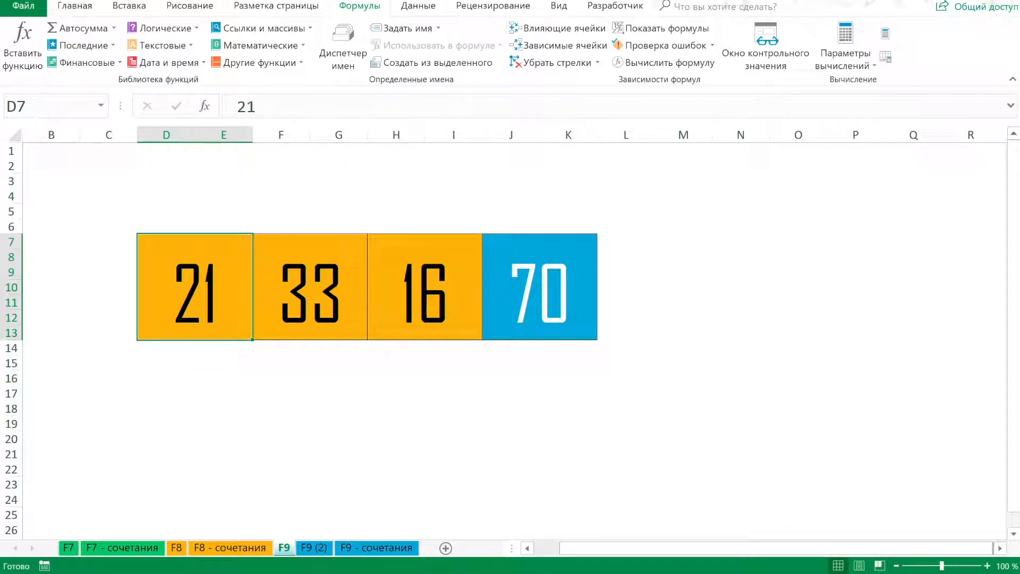
text(23)
key(Tab)
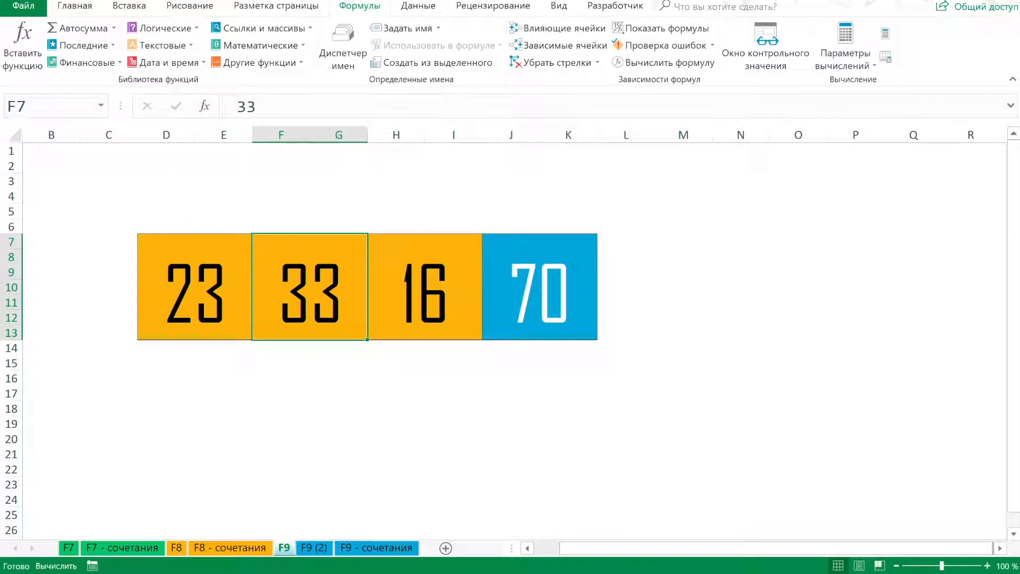
key(Tab)
key(Tab)
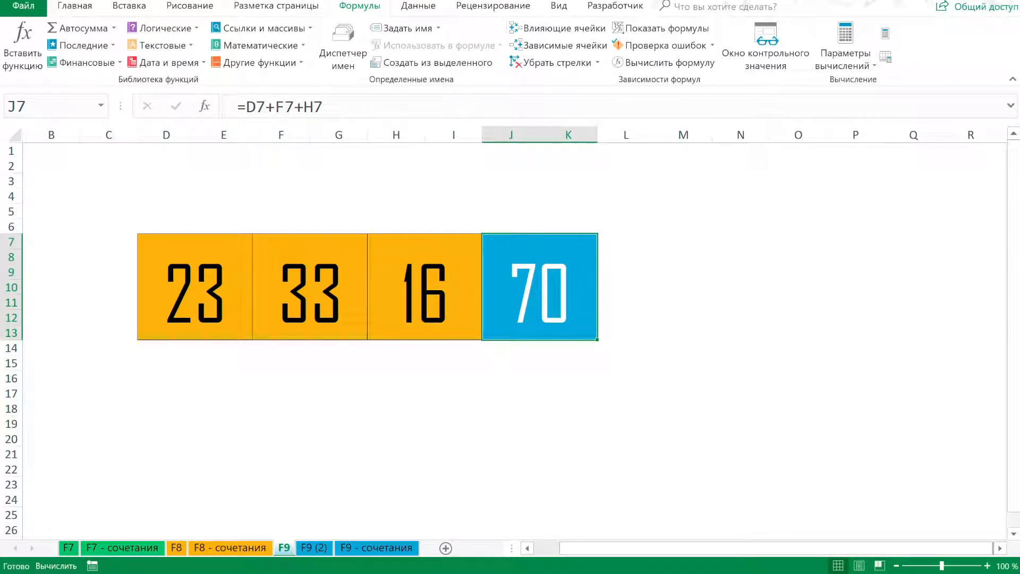
Step: Recalculate sheet F9, check the linked cells on sheet F9 (2), and return to sheet F9
key(F9)
key(ctrl+Page_Down)
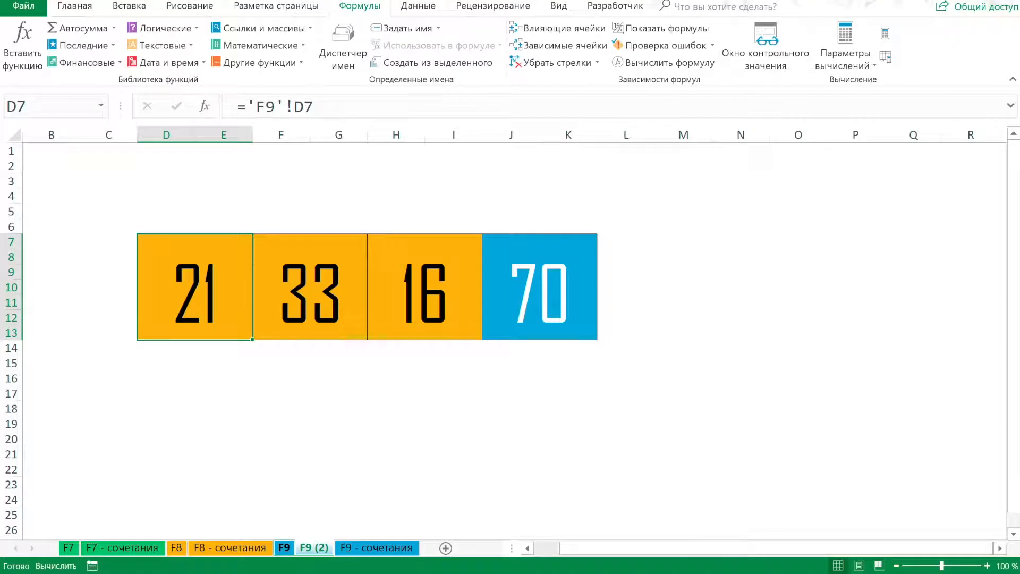
key(ctrl+Page_Up)
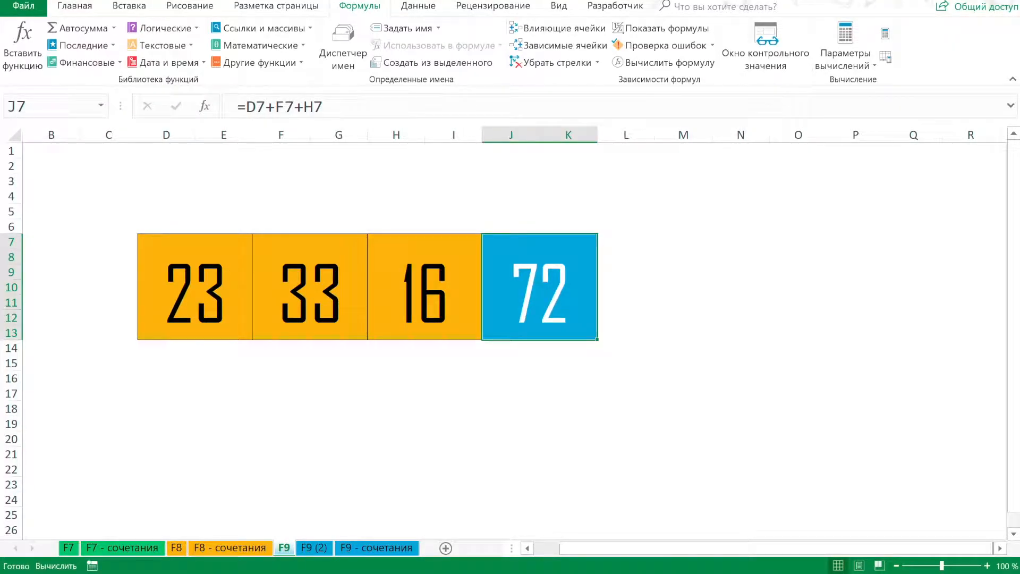
Step: Set cell D7 on sheet F9 to 44, keeping that cell selected
key(Left)
key(Left)
key(Left)
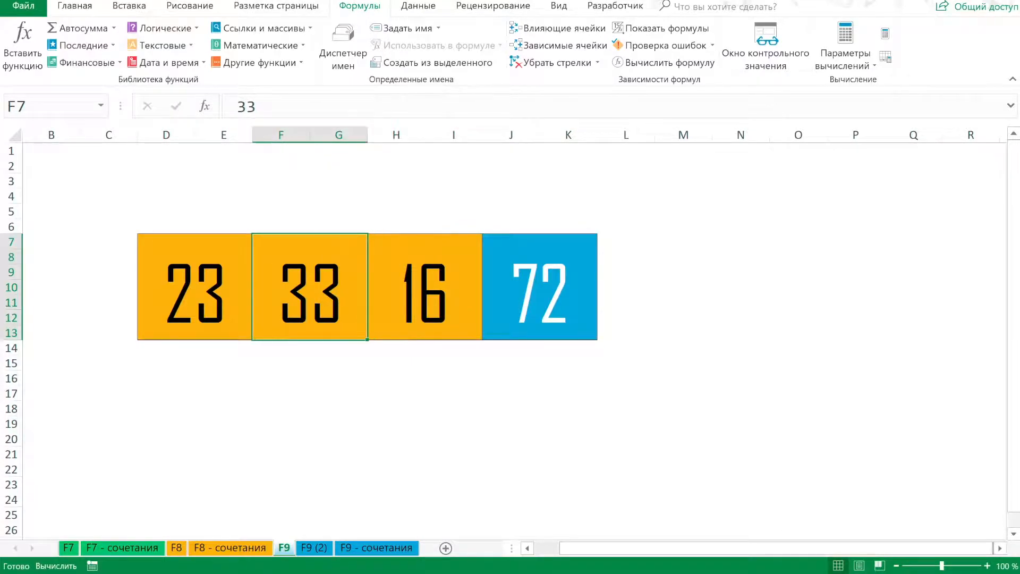
text(44)
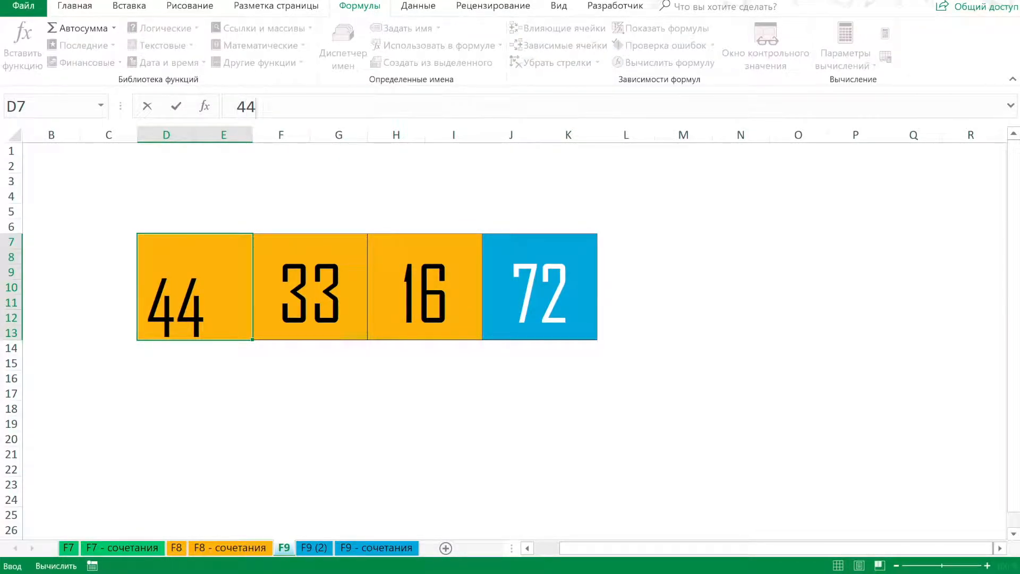
key(ctrl+Return)
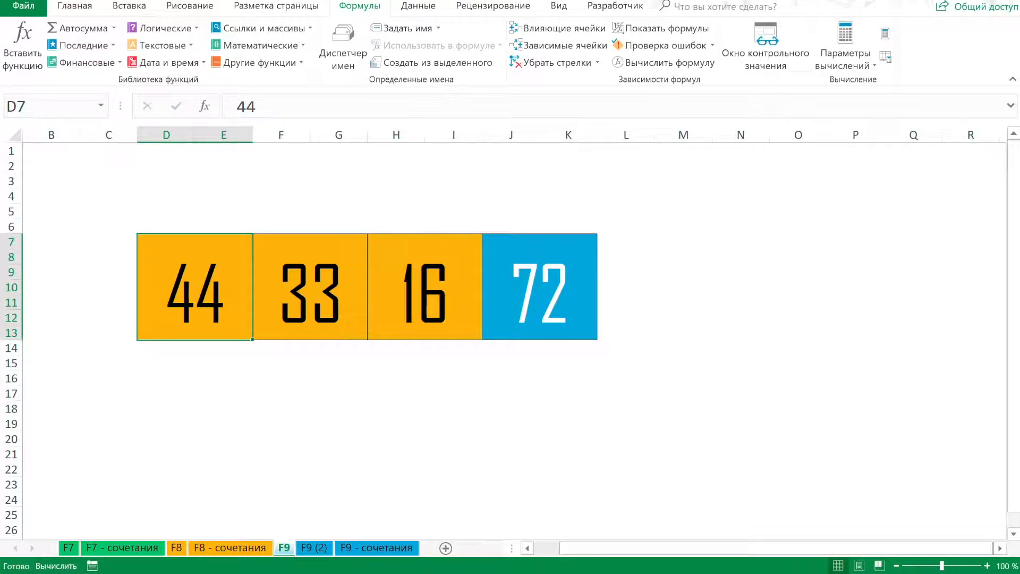
Step: Recalculate all open workbooks and select the total cell J7 on sheet F9 (2)
key(F9)
key(ctrl+Page_Down)
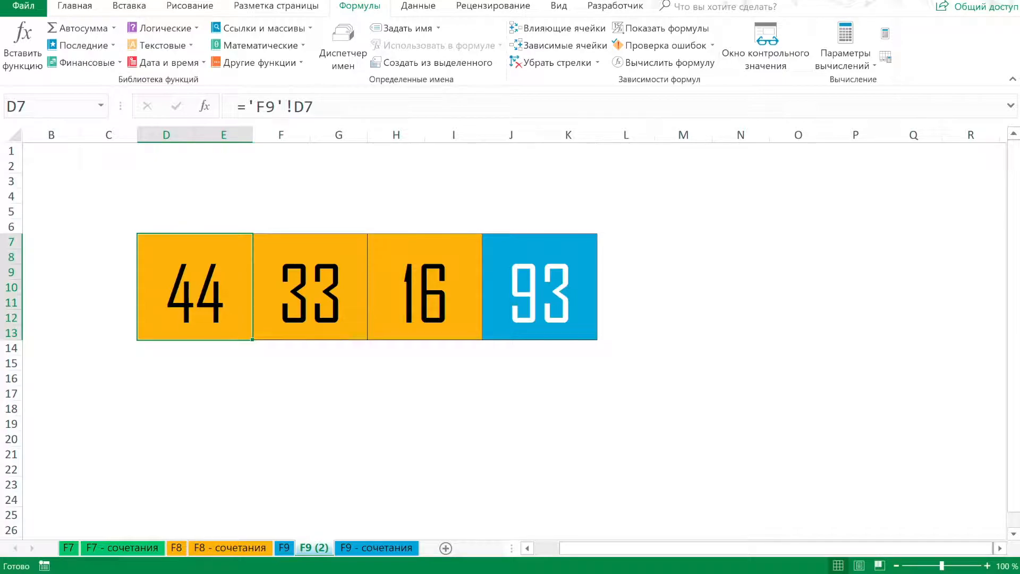
key(Right)
key(Right)
key(Right)
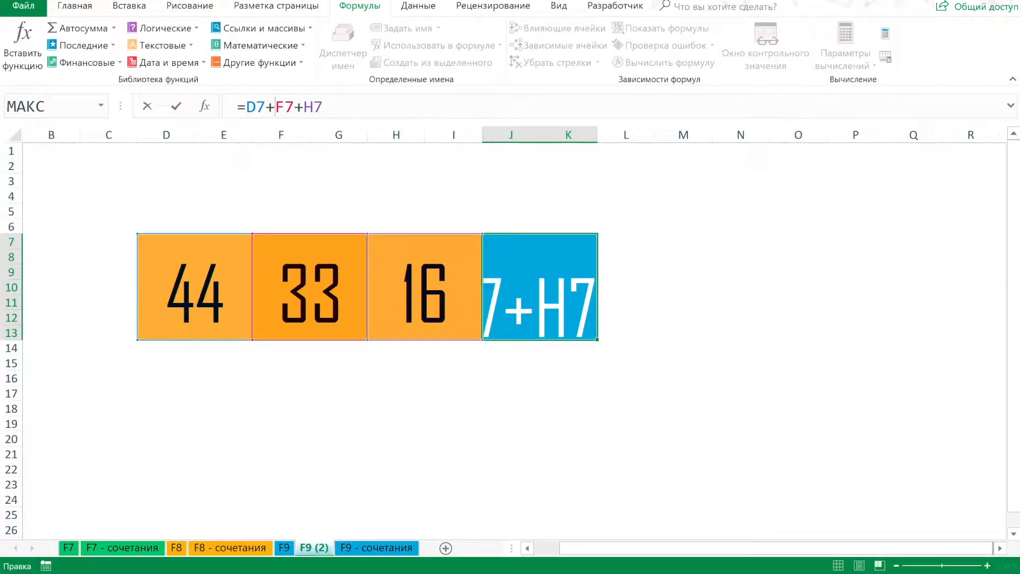
Step: Try evaluating the F7+H7 part of the formula in J7 in place, and cancel the edit
key(shift+End)
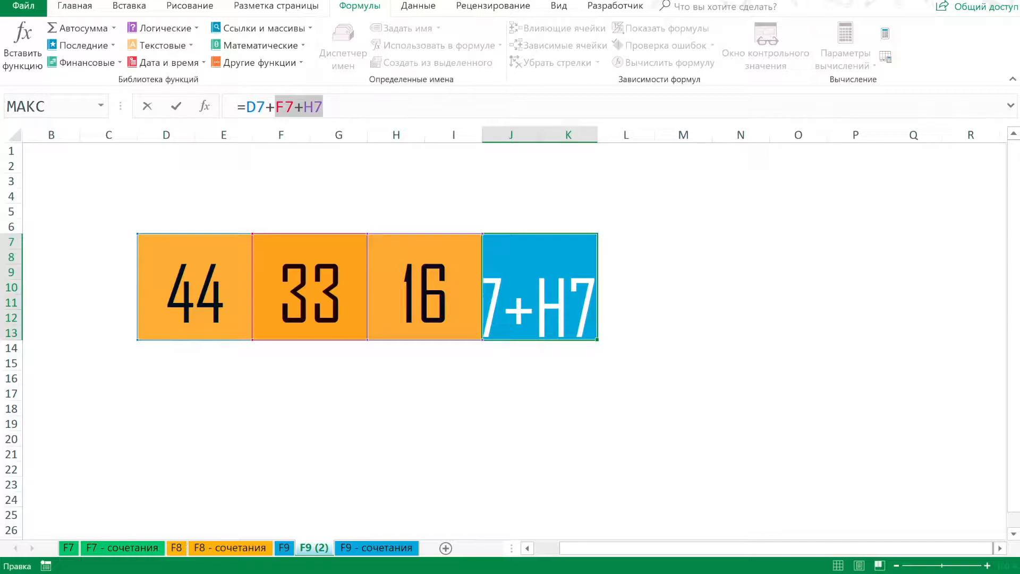
key(F9)
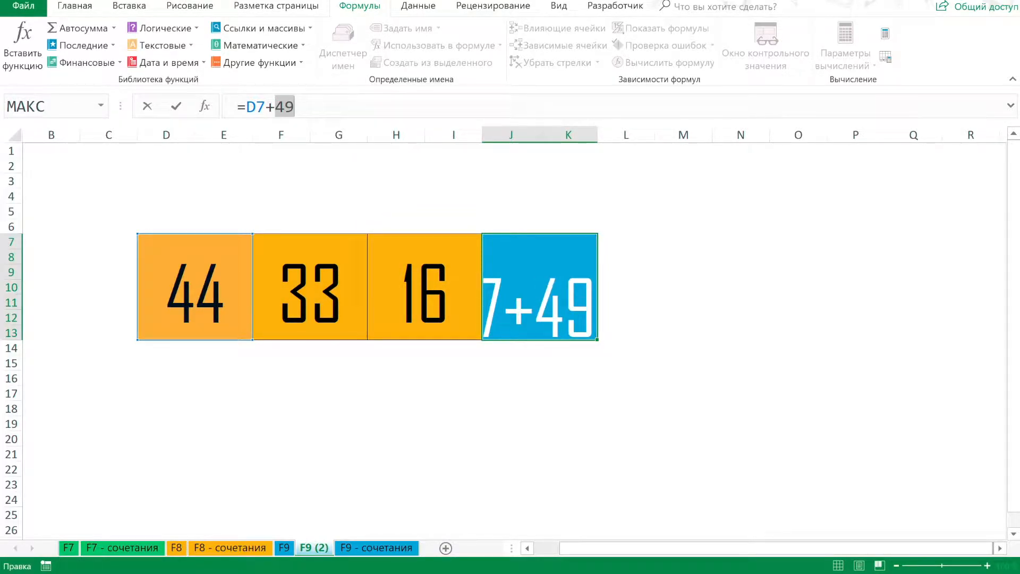
key(Escape)
Step: Replace the F7+H7 part of the formula in J7 with its calculated value, so it reads =D7+49
key(F2)
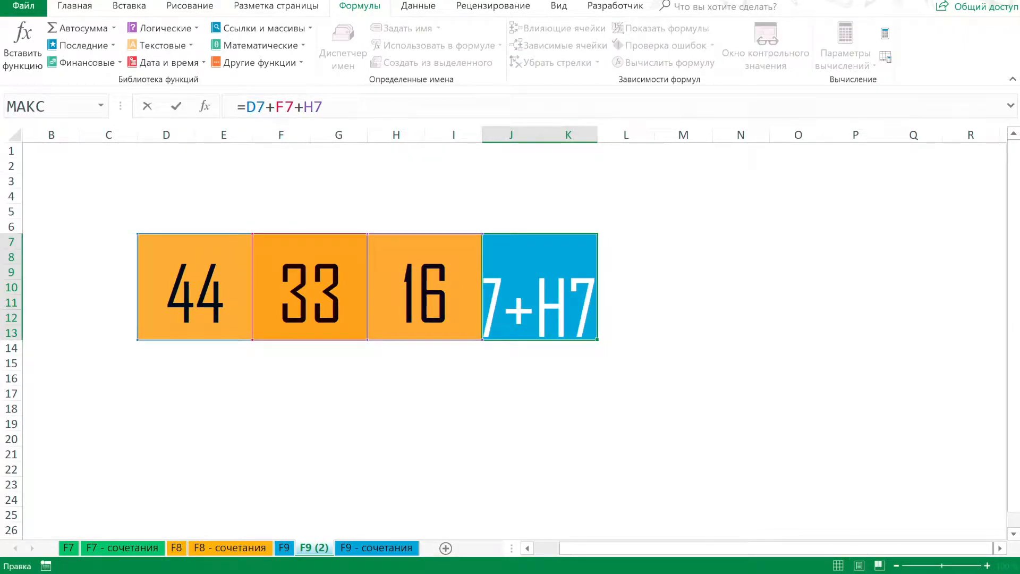
key(shift+End)
key(F9)
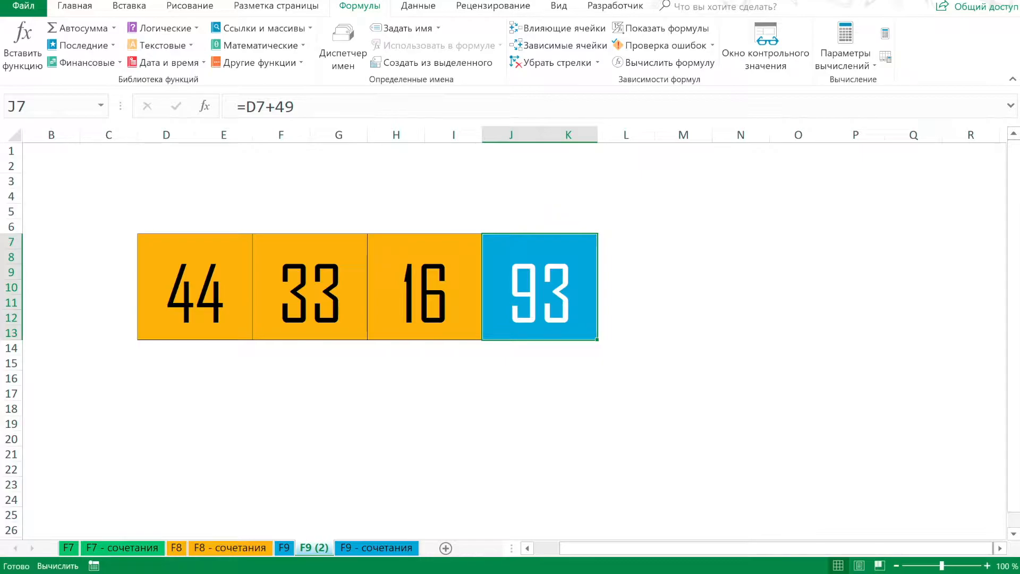
Step: Minimize the workbook window and select cell A1 on the sheet F9 - сочетания
key(ctrl+F9)
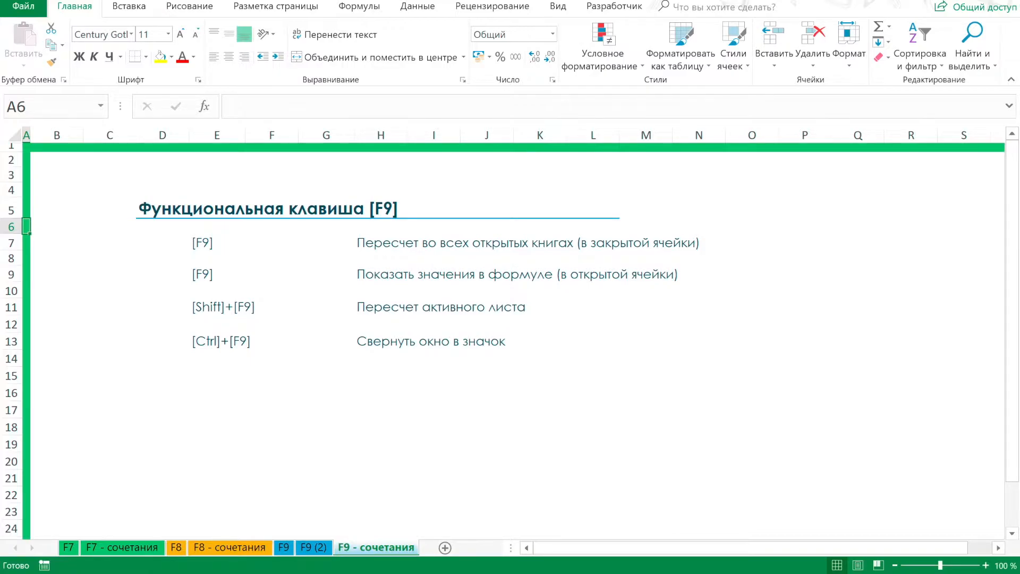
key(ctrl+Home)
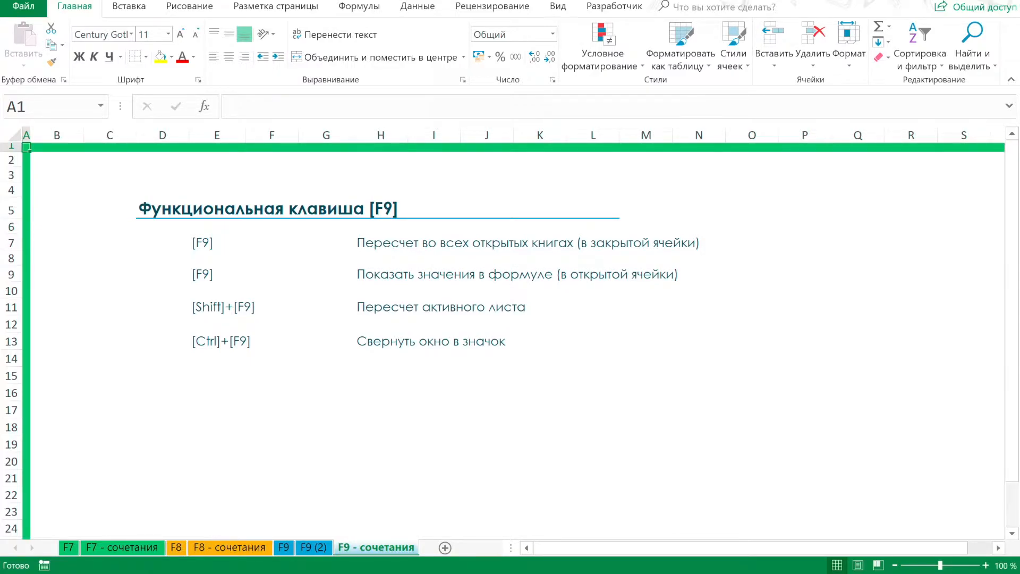